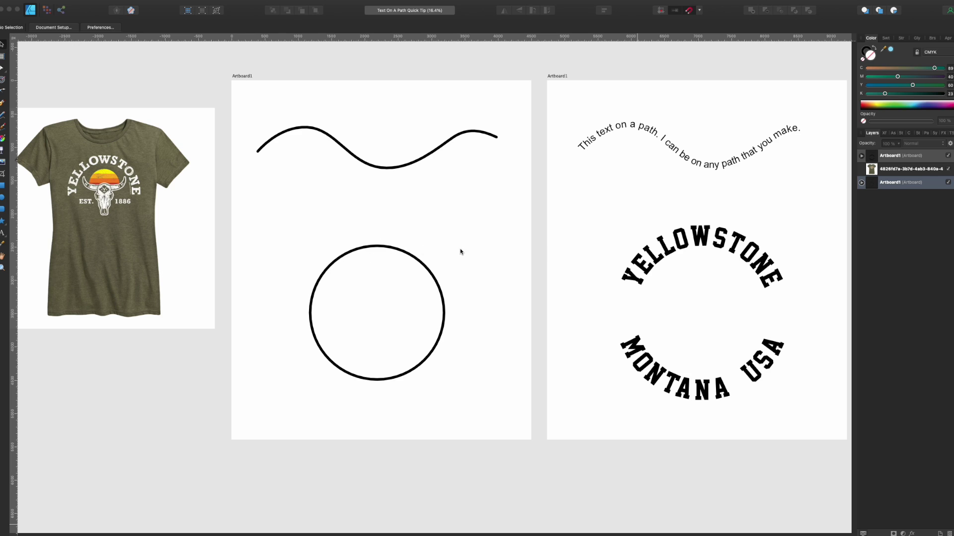
Place 'This is text on a path' along the wavy curve with Artistic Text at 72 pt
click(411, 167)
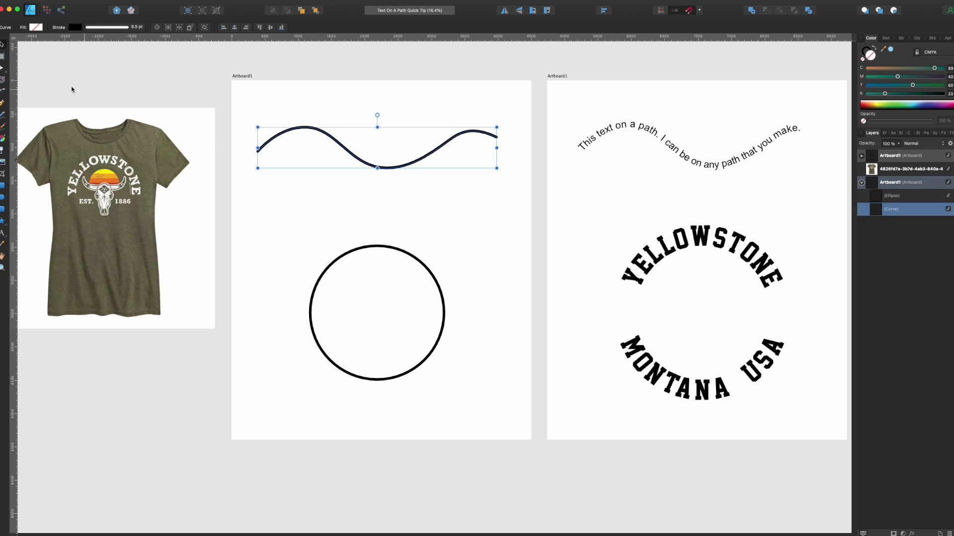
click(3, 104)
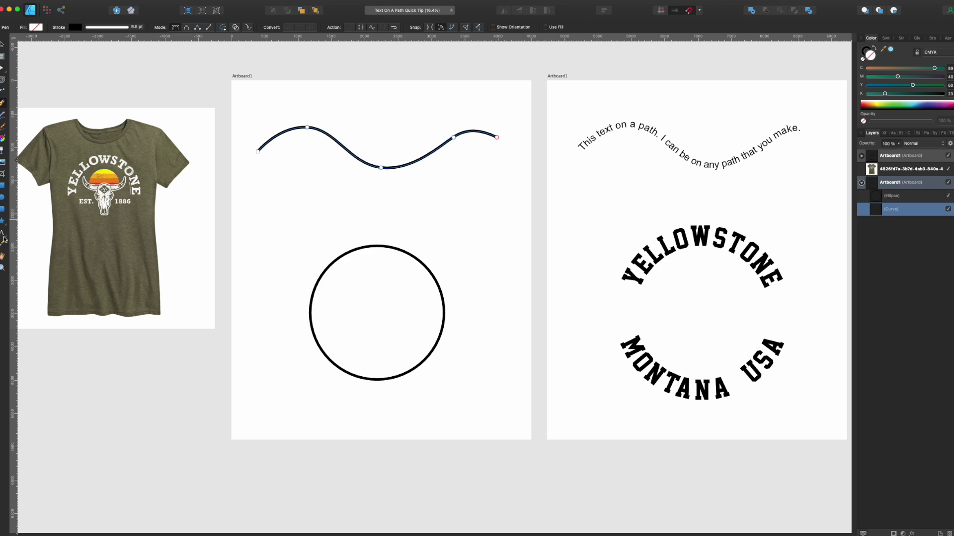
click(4, 235)
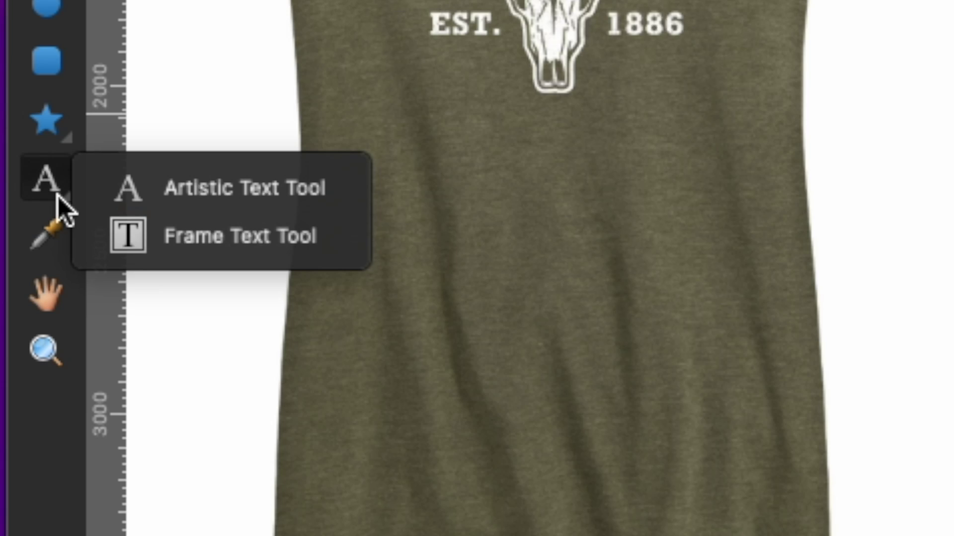
click(106, 184)
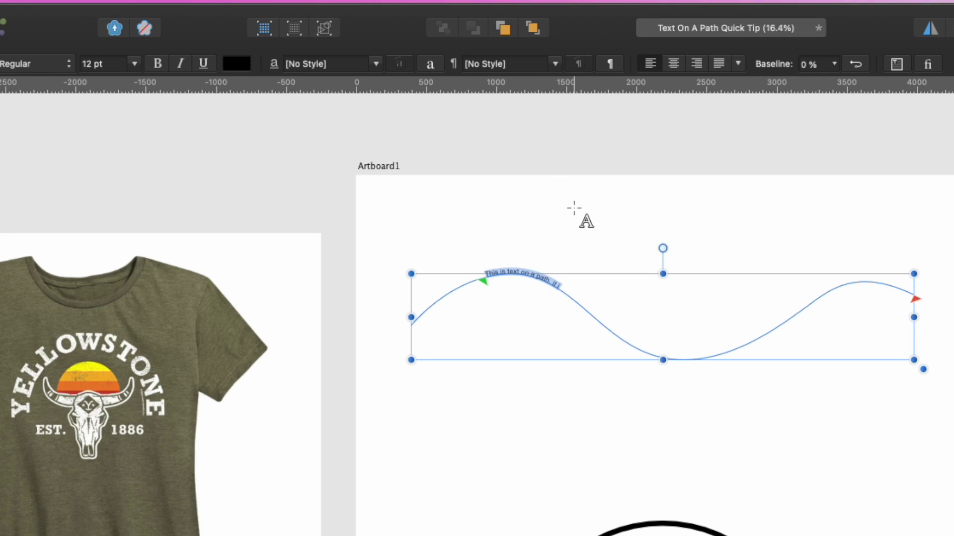
click(136, 63)
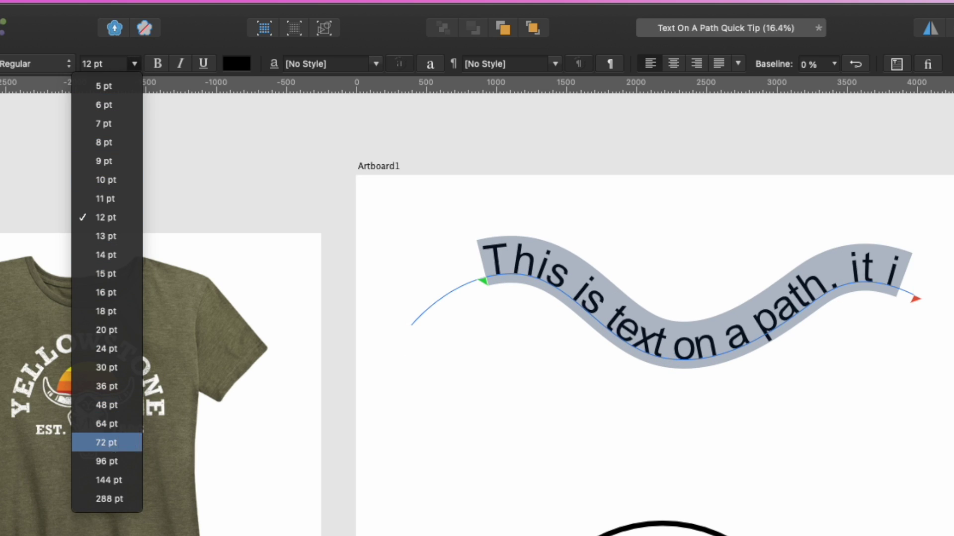
click(106, 443)
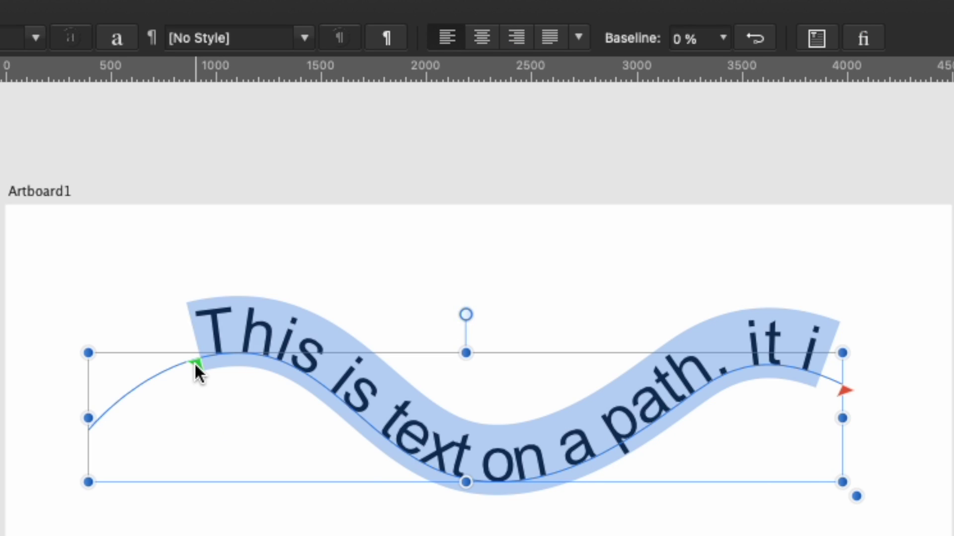
Move the path text's start to the curve's left end, keep its end at the curve's end, and center it
drag(195, 362, 92, 431)
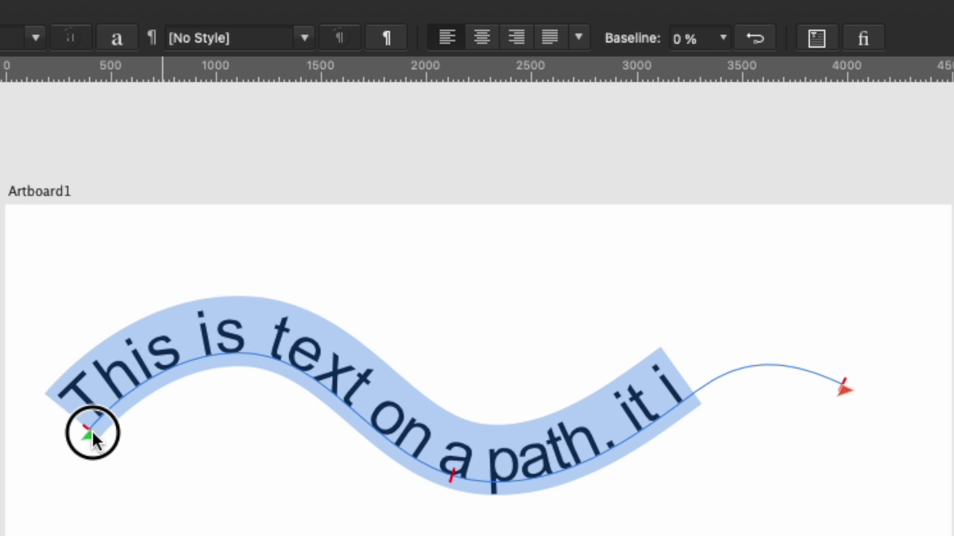
drag(834, 394, 670, 417)
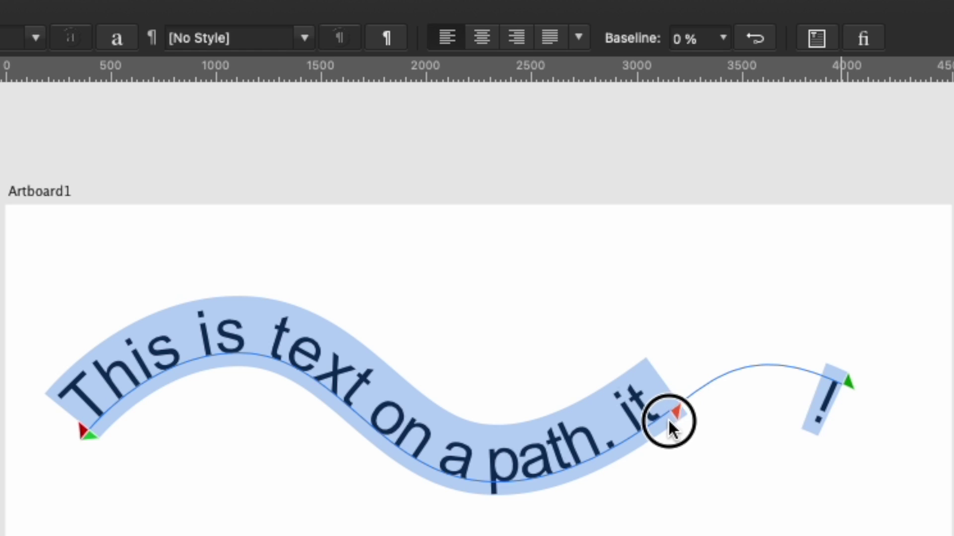
drag(670, 417, 847, 415)
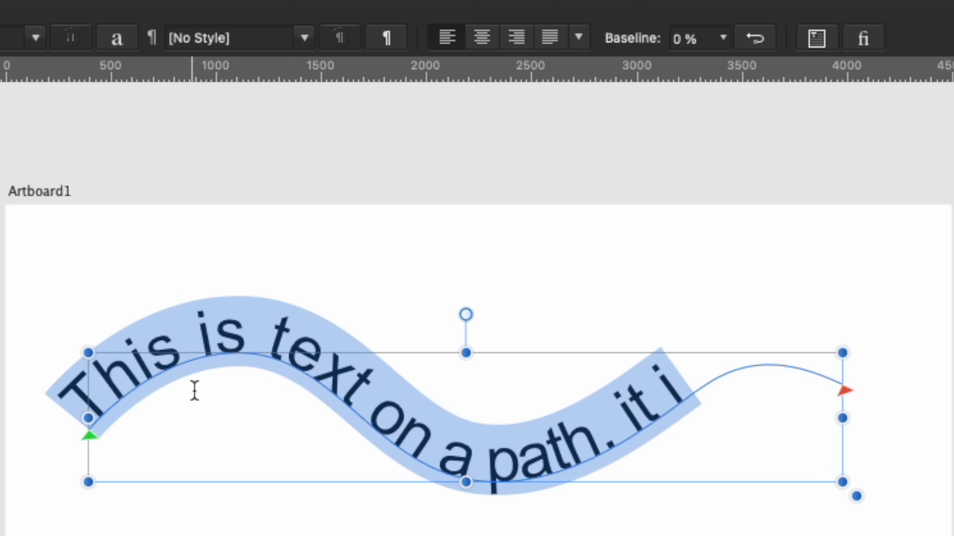
click(481, 36)
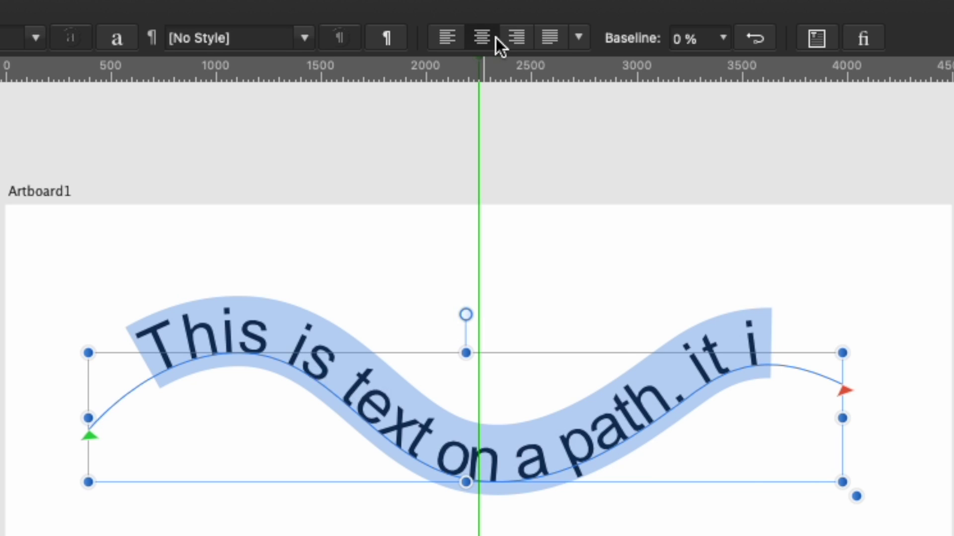
click(513, 38)
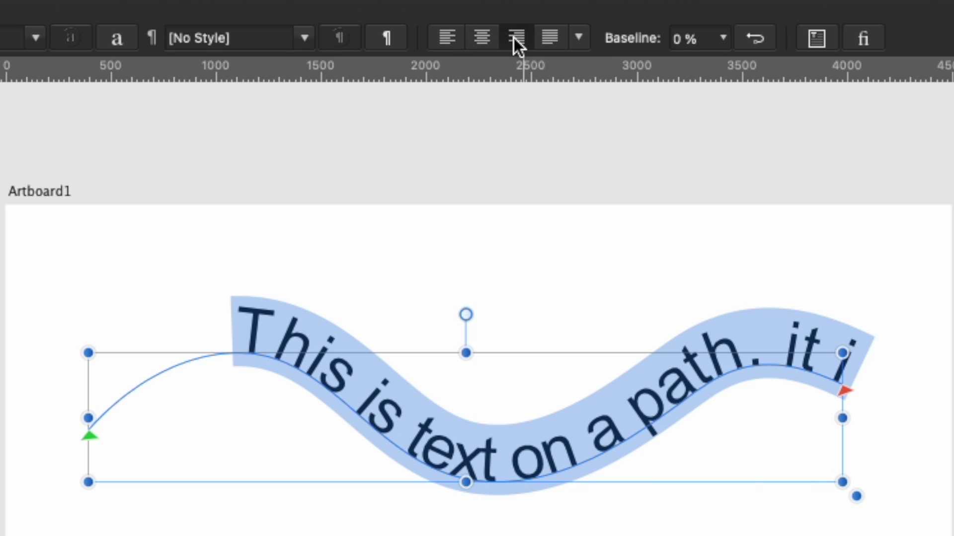
click(446, 34)
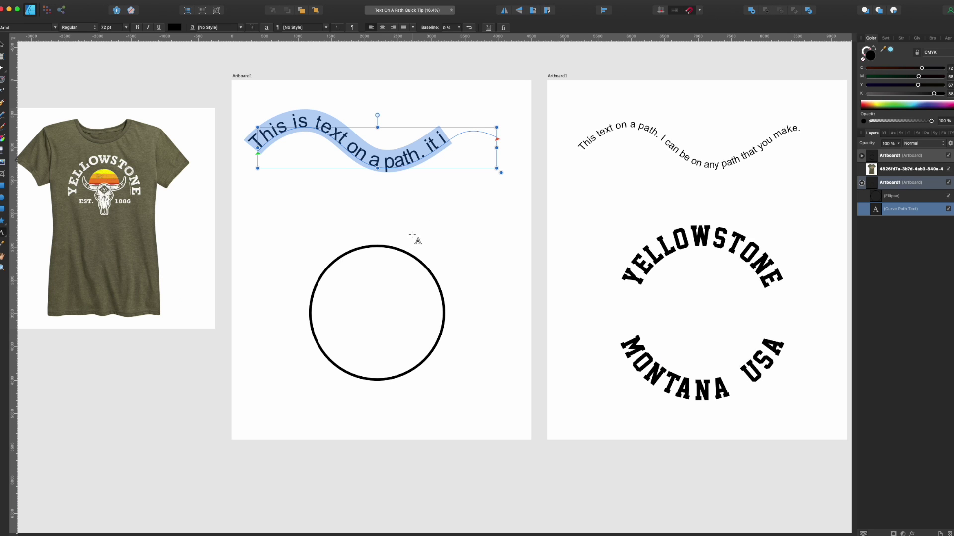
key(Escape)
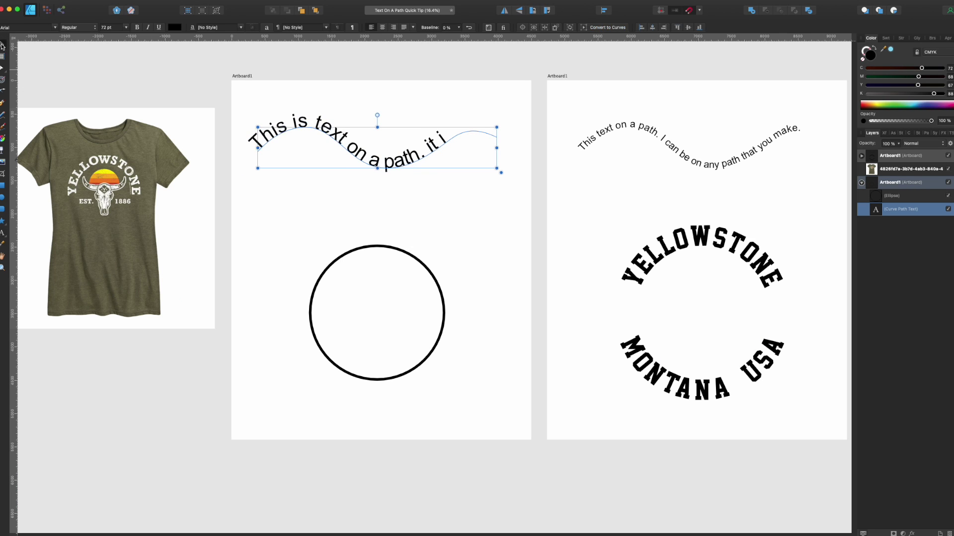
click(379, 248)
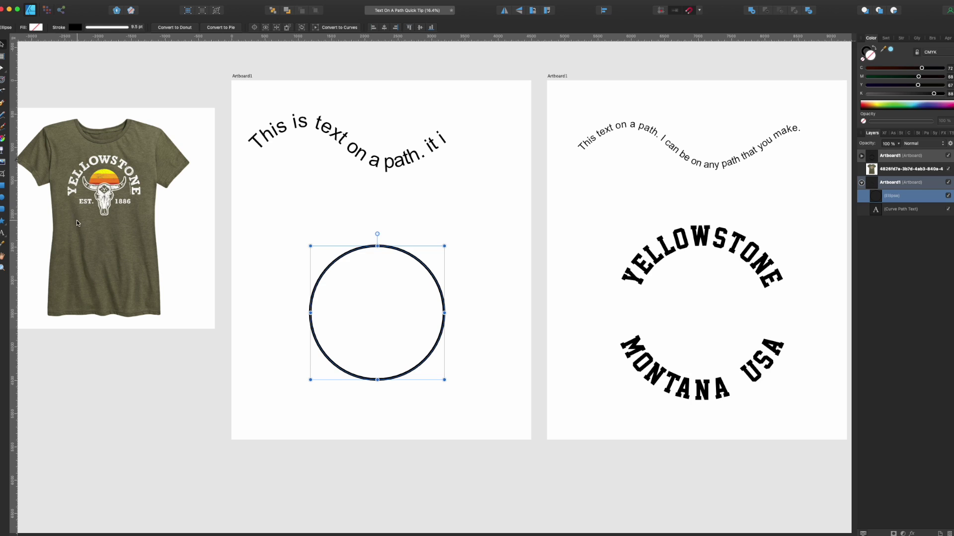
Add the word Yellowtone along the circle's outline and set it to 96 pt
click(2, 236)
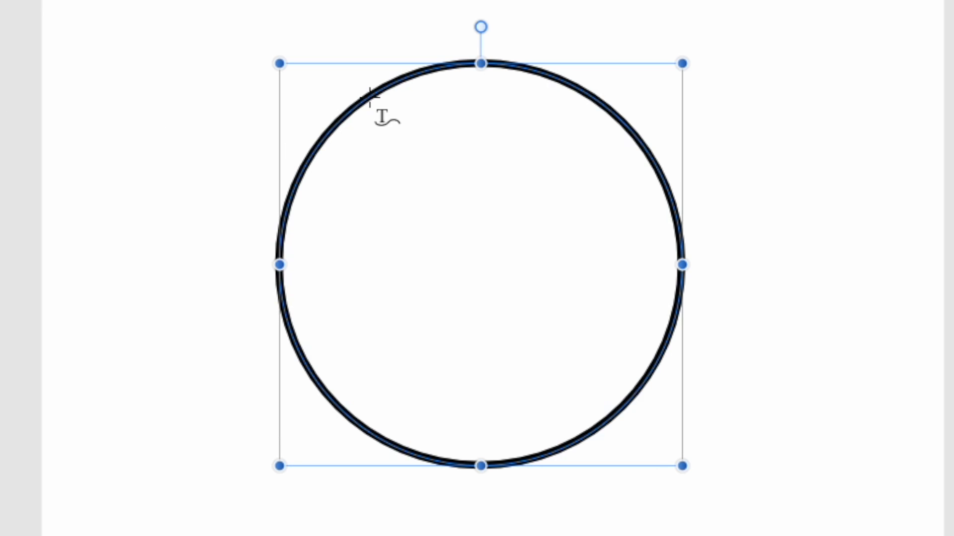
click(370, 95)
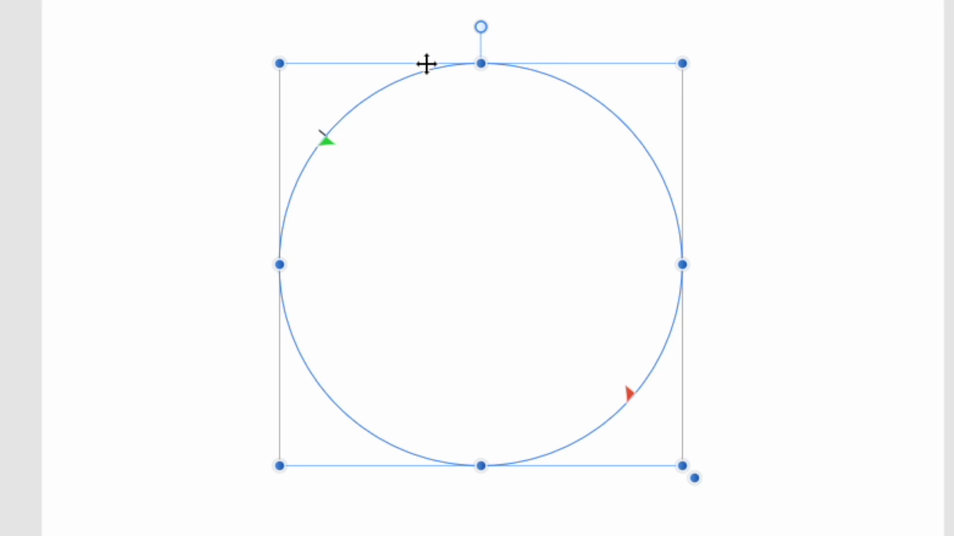
text(Yellowstone)
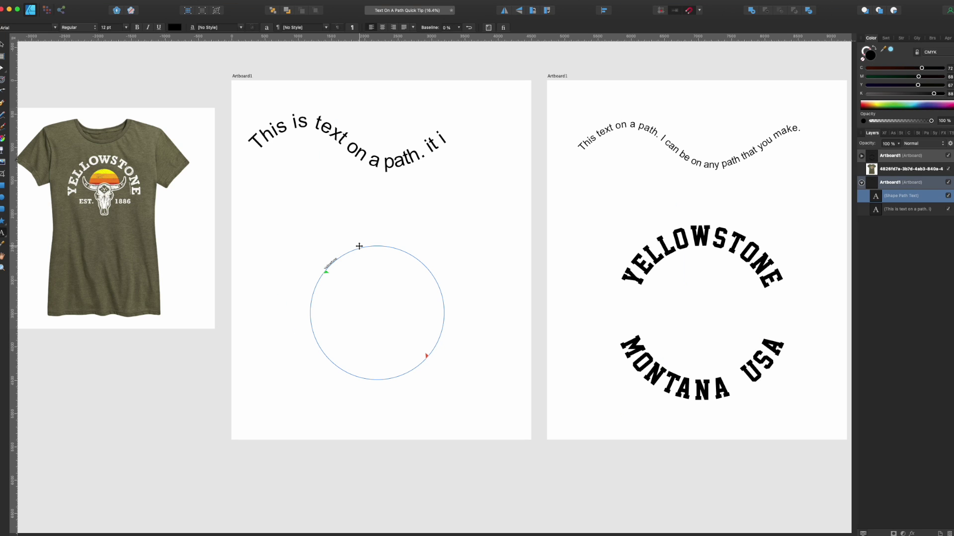
key(ctrl+a)
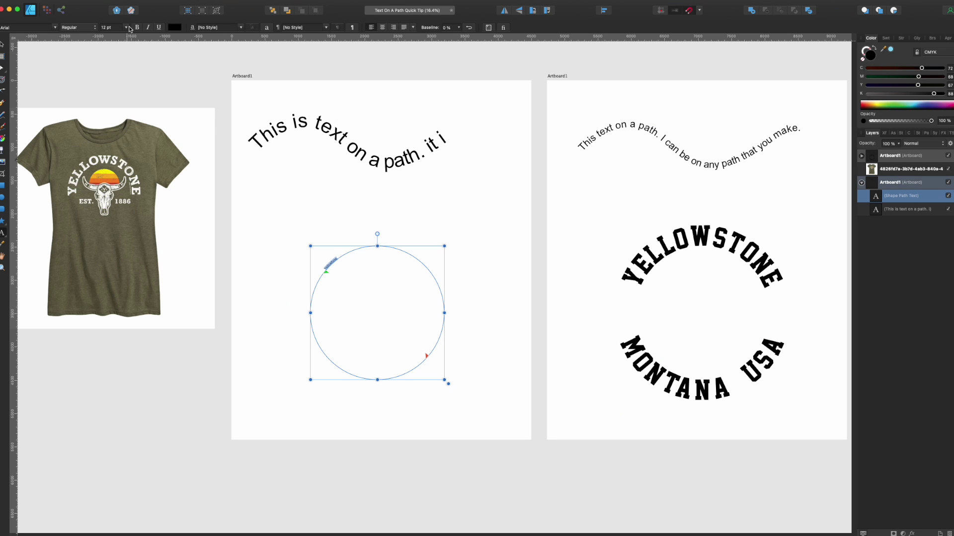
click(126, 29)
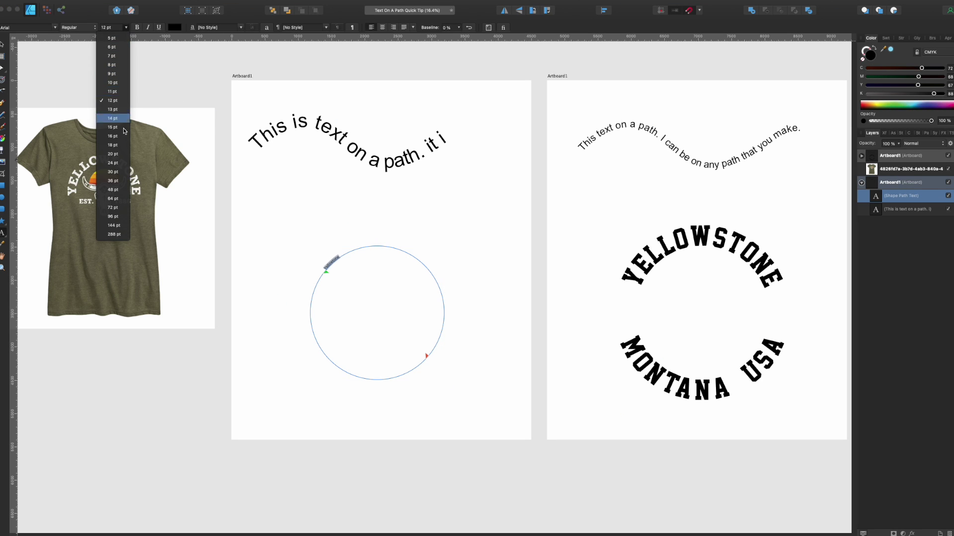
click(120, 220)
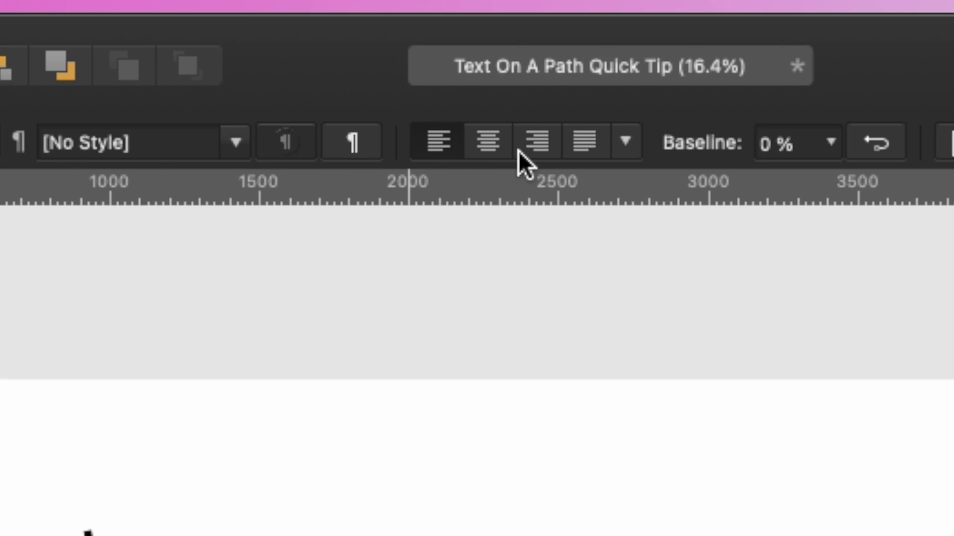
Center Yellowtone atop the circle and set it in Superstar M54
click(487, 142)
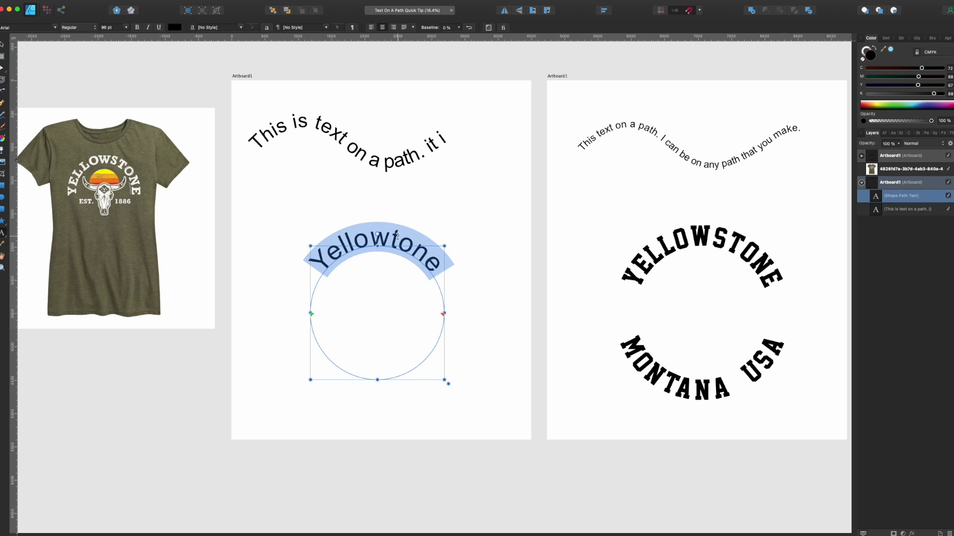
click(53, 28)
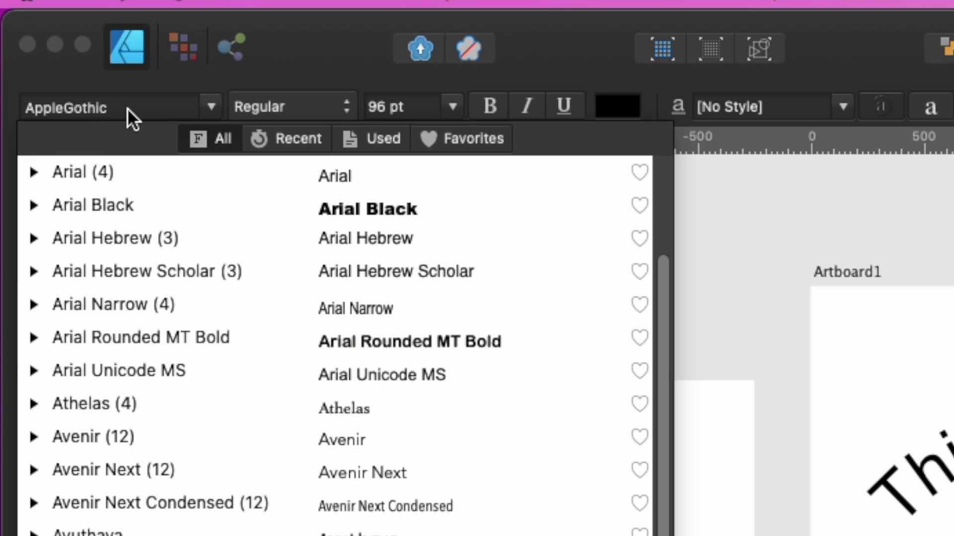
click(16, 26)
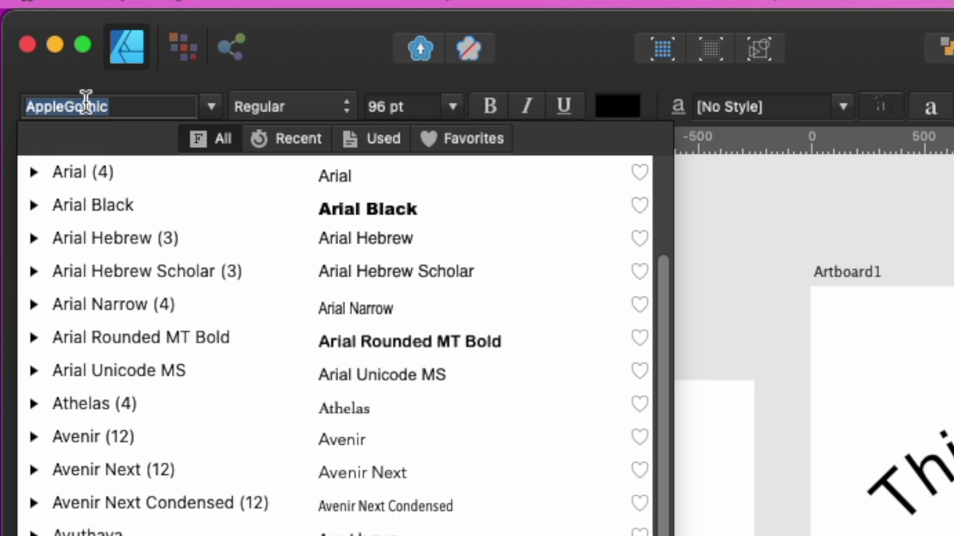
text(super)
key(Down)
key(Down)
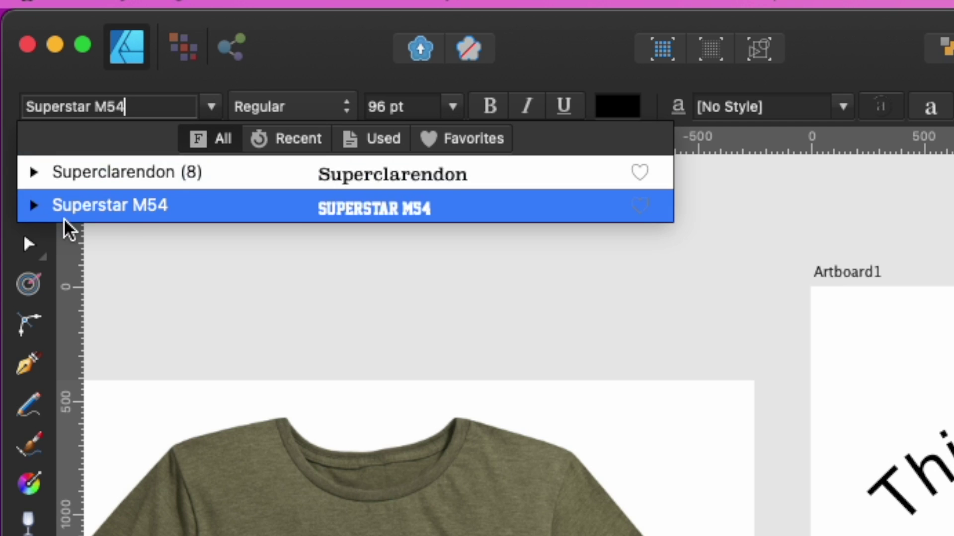
key(Return)
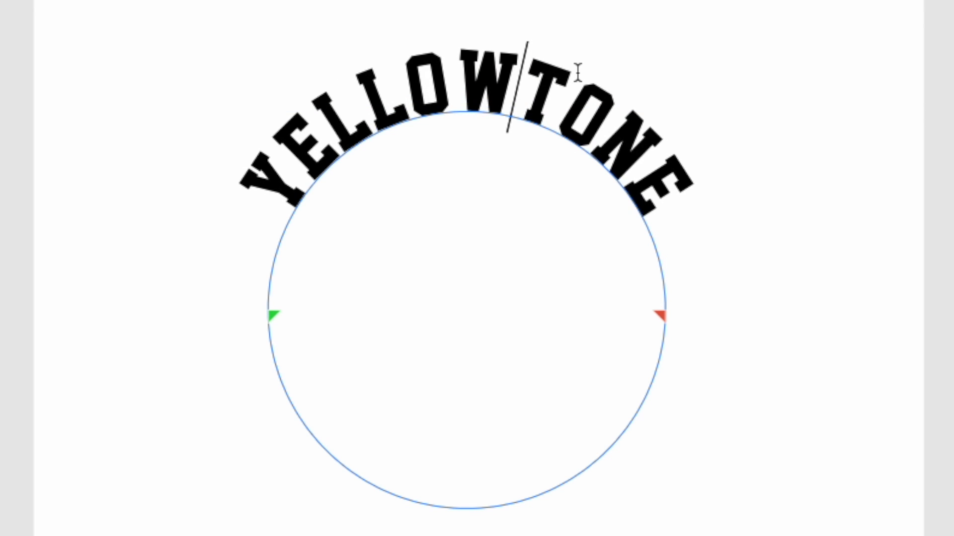
Tighten the kerning between W and T, then finish editing and deselect the text
key(alt+Left)
key(alt+Left)
key(alt+Left)
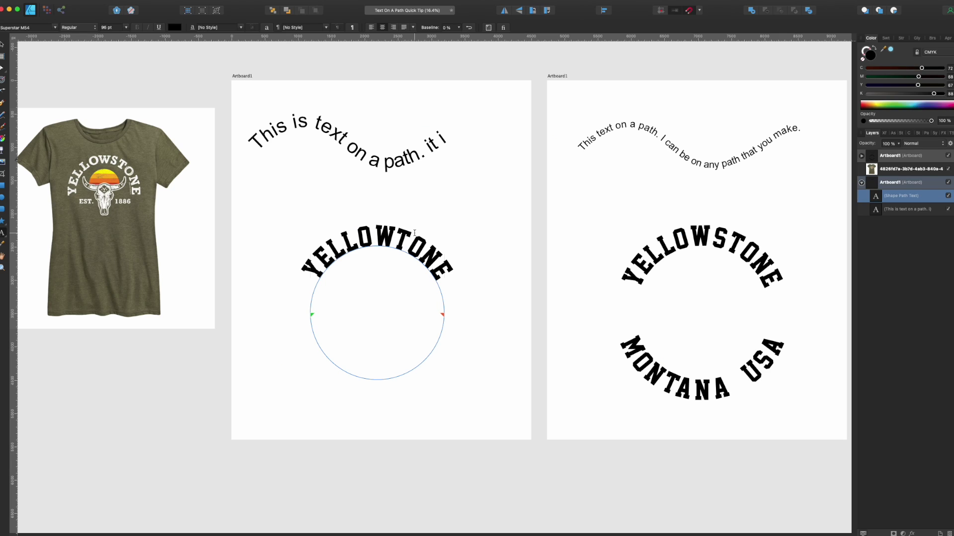
key(Escape)
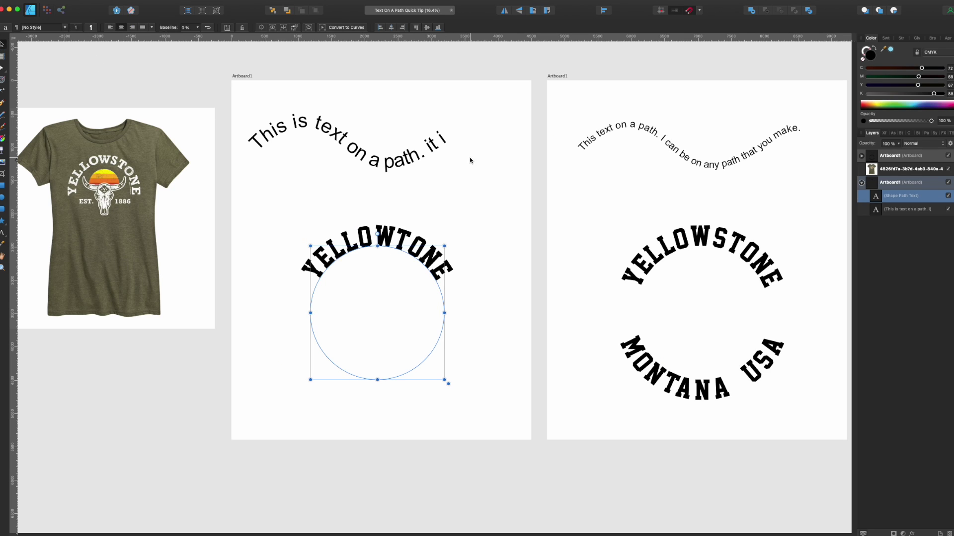
key(Escape)
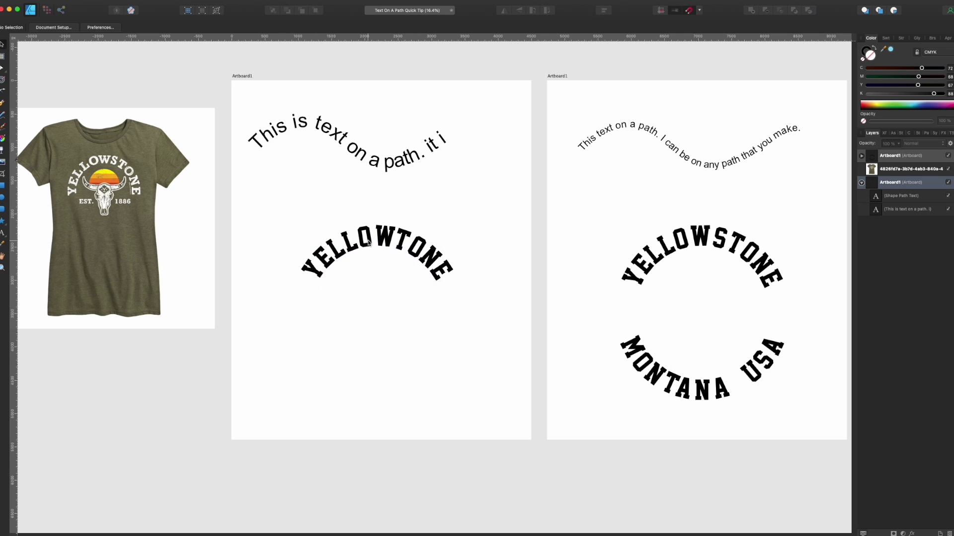
Duplicate the YELLOWTONE path text and retype the copy as MONTAN
click(373, 242)
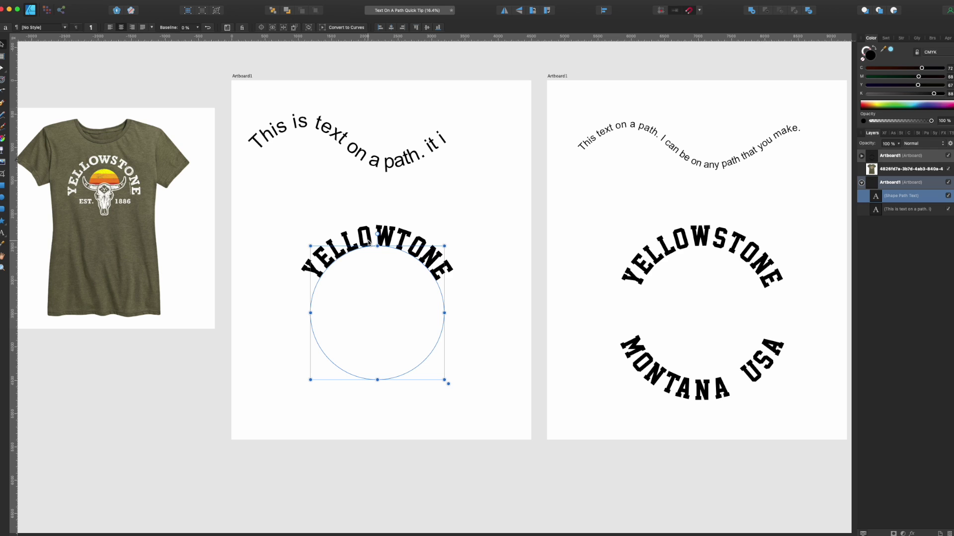
key(super+j)
double_click(361, 240)
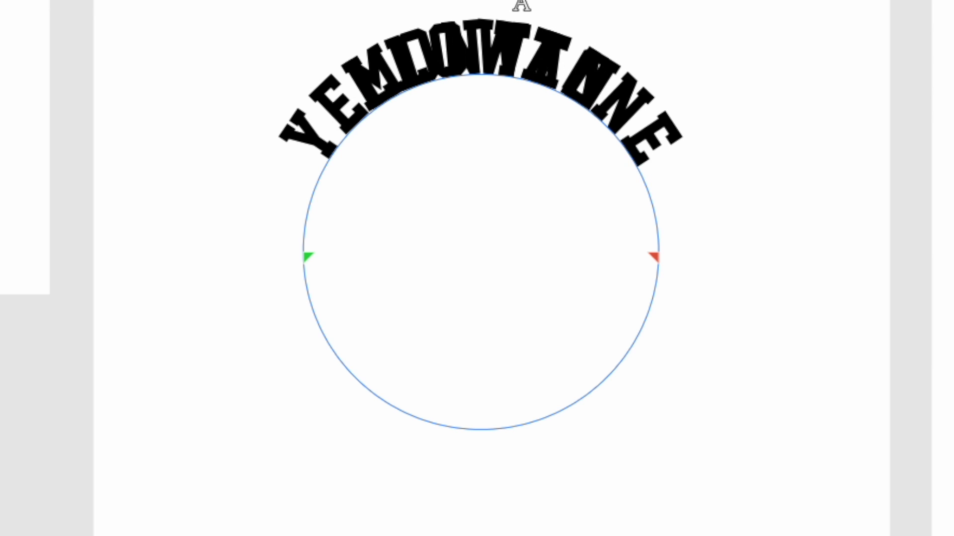
Drag the copy's start and end handles so MONTAN runs along the circle's bottom
click(408, 170)
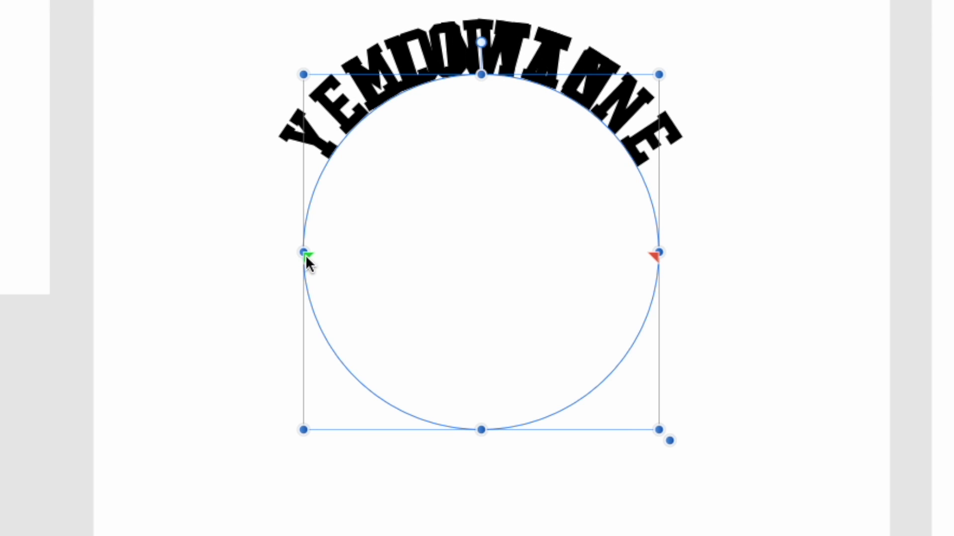
drag(306, 255, 625, 346)
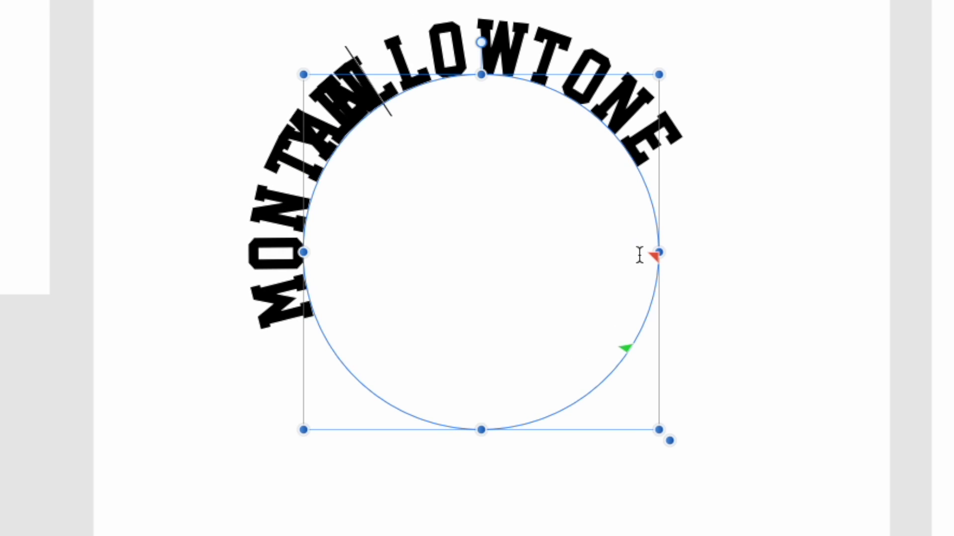
drag(652, 256, 305, 252)
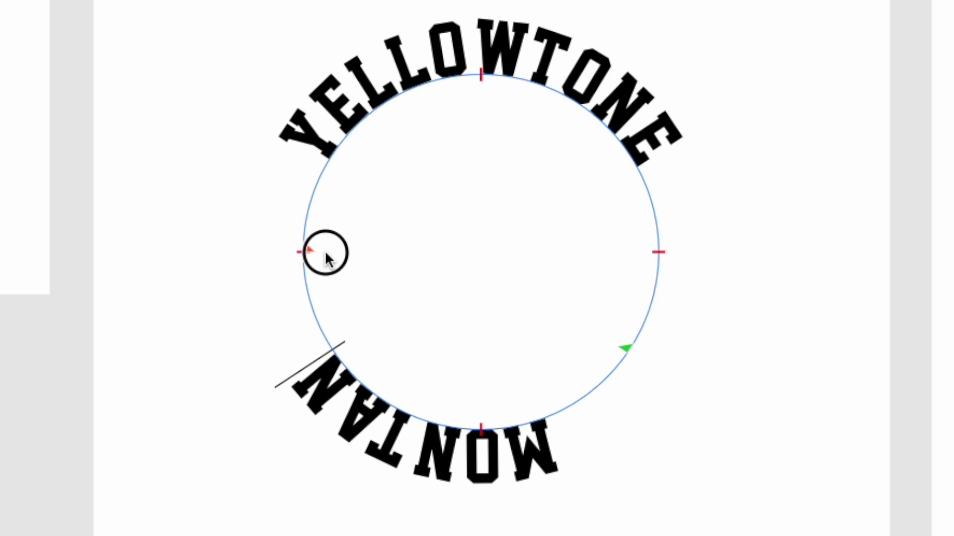
drag(624, 348, 657, 250)
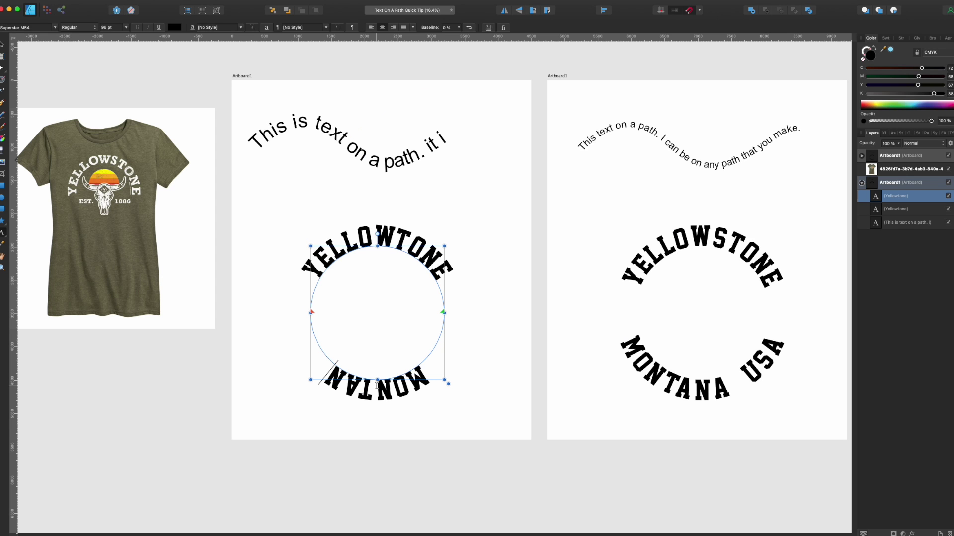
Reverse MONTAN's text path so it reads upright along the circle's base
double_click(377, 386)
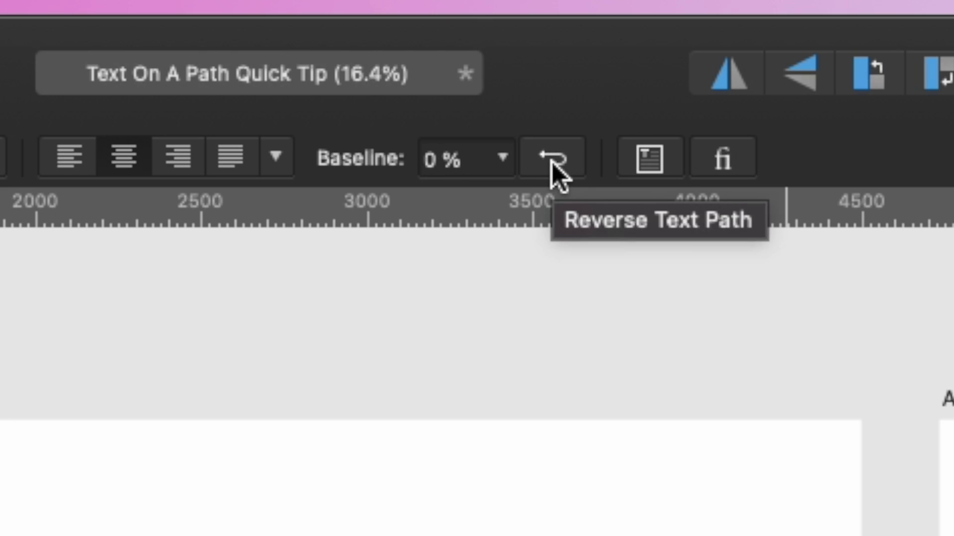
click(551, 162)
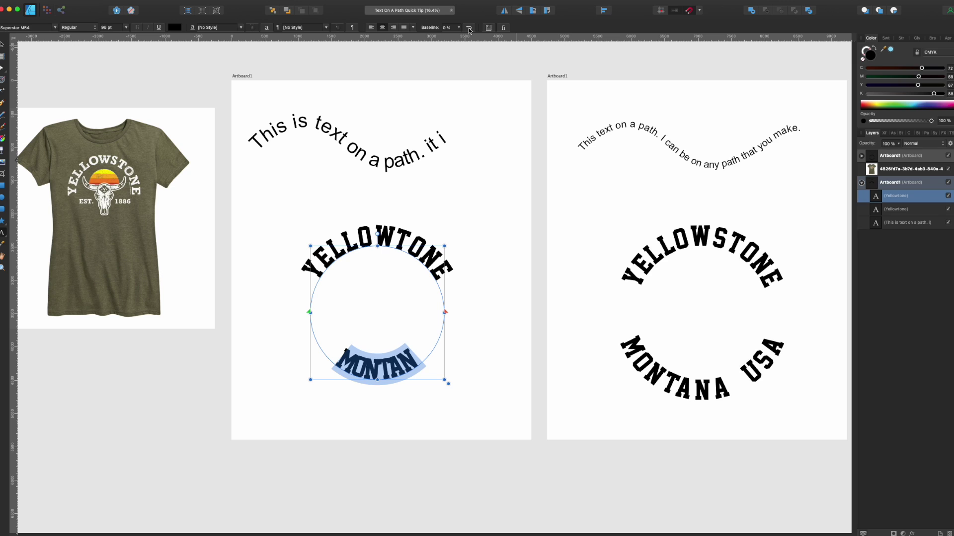
click(469, 28)
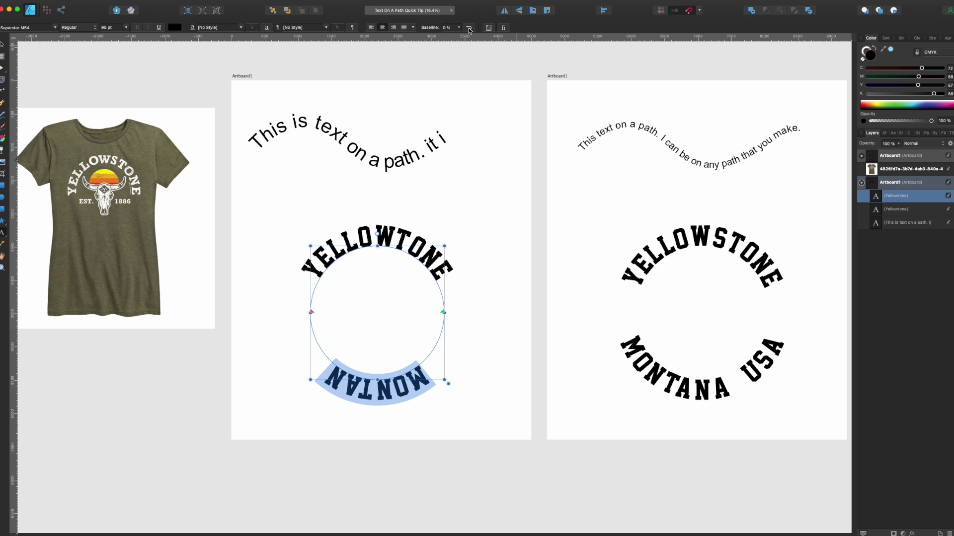
click(468, 28)
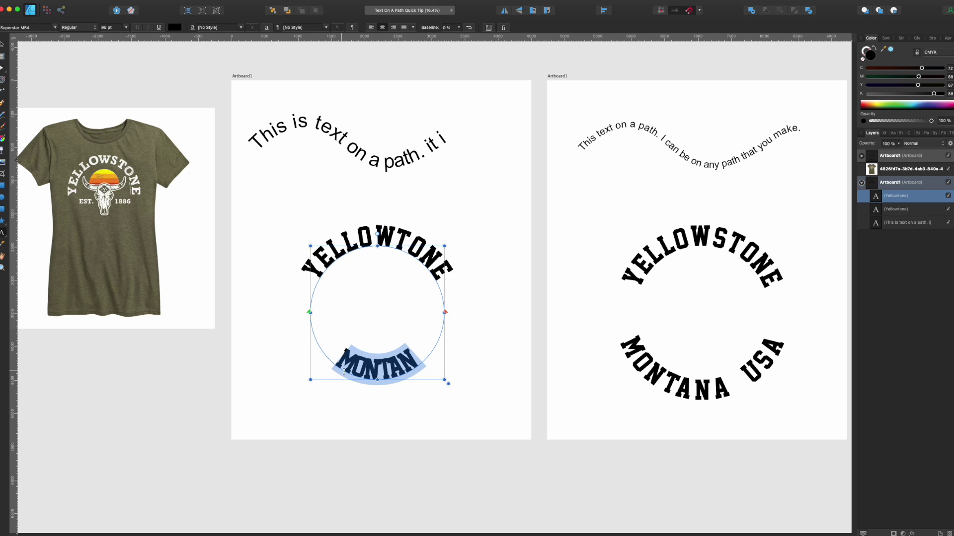
click(459, 28)
Shift the bottom text's baseline outward, extend it to MONTANA USA, and finish editing
drag(458, 35, 484, 37)
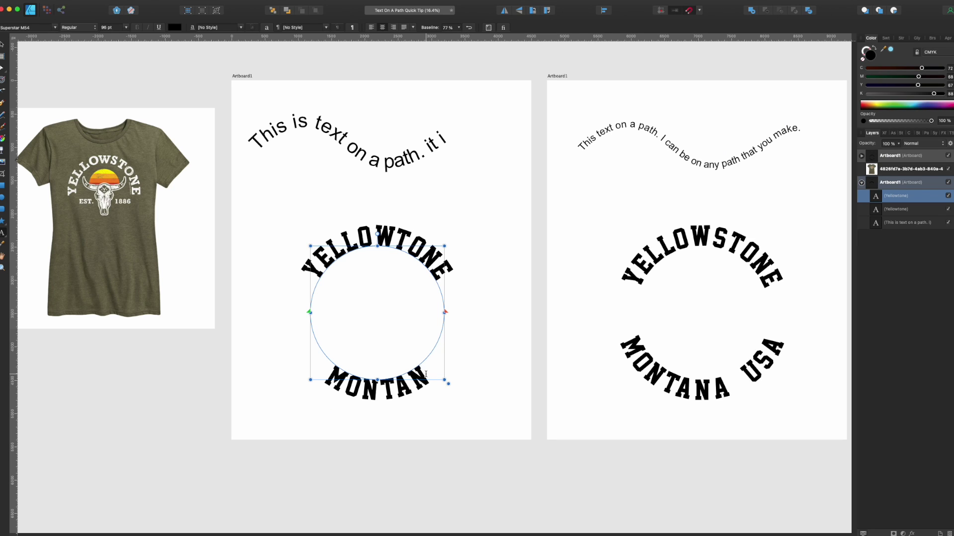
text(A )
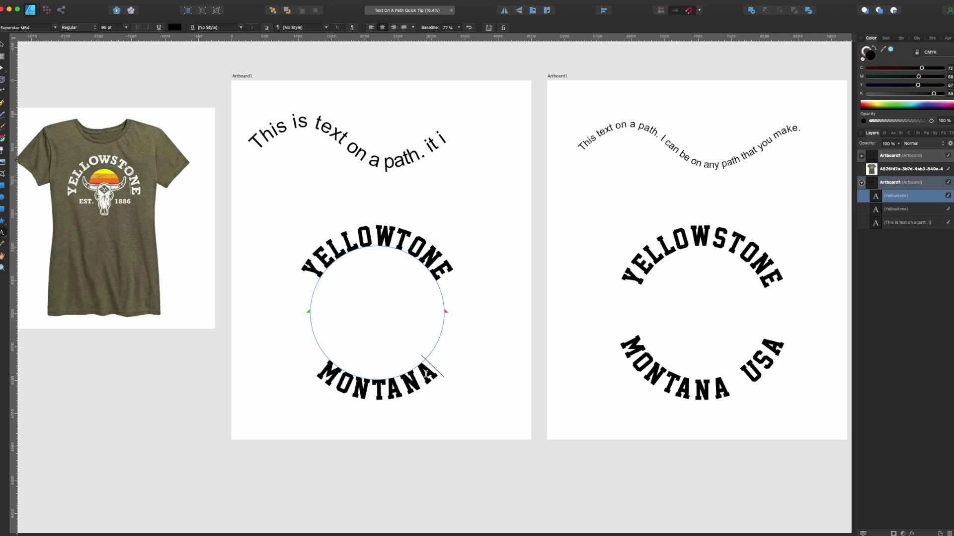
text(USA)
key(Escape)
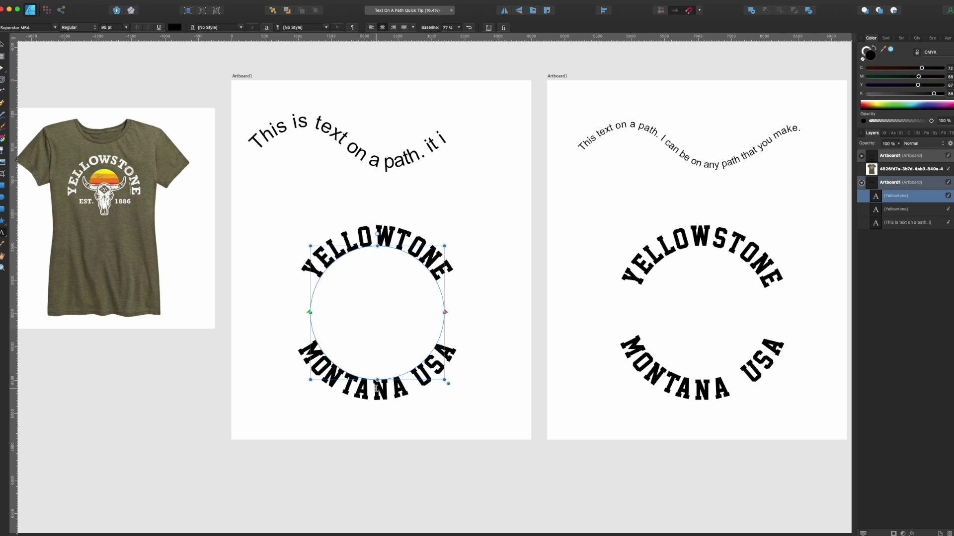
click(484, 262)
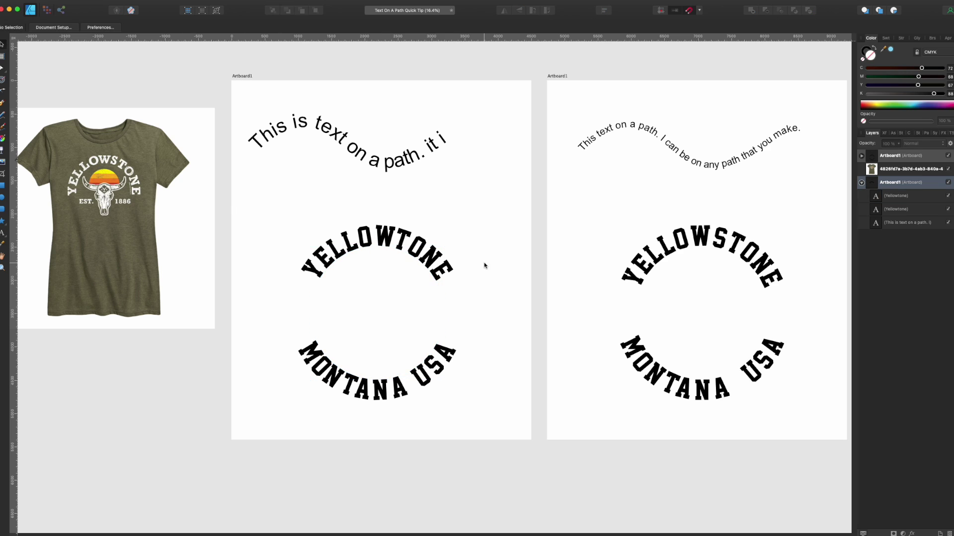